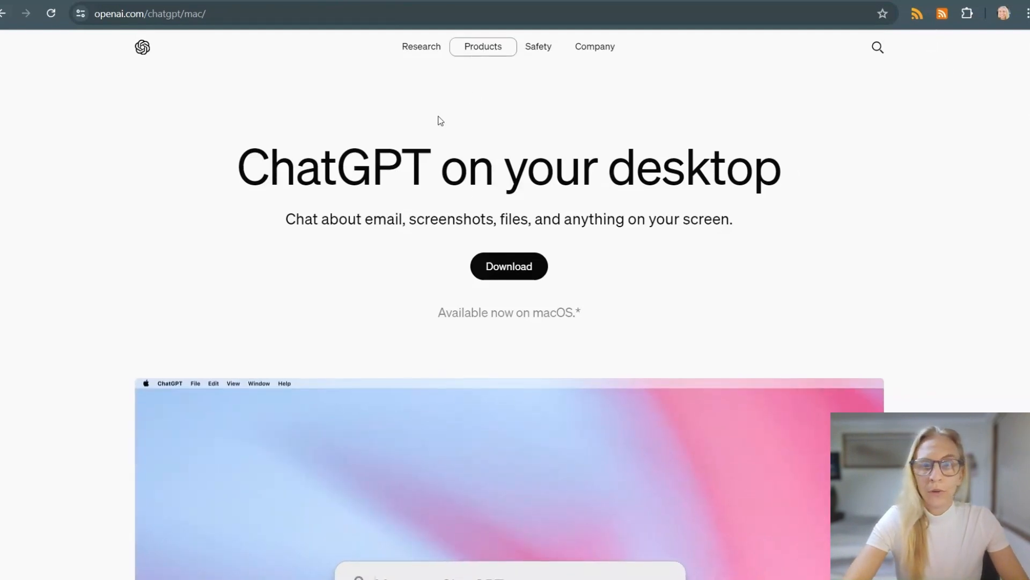
Open ChatGPT from the OpenAI site and browse the Explore GPTs catalogue
left_click(485, 47)
left_click(140, 256)
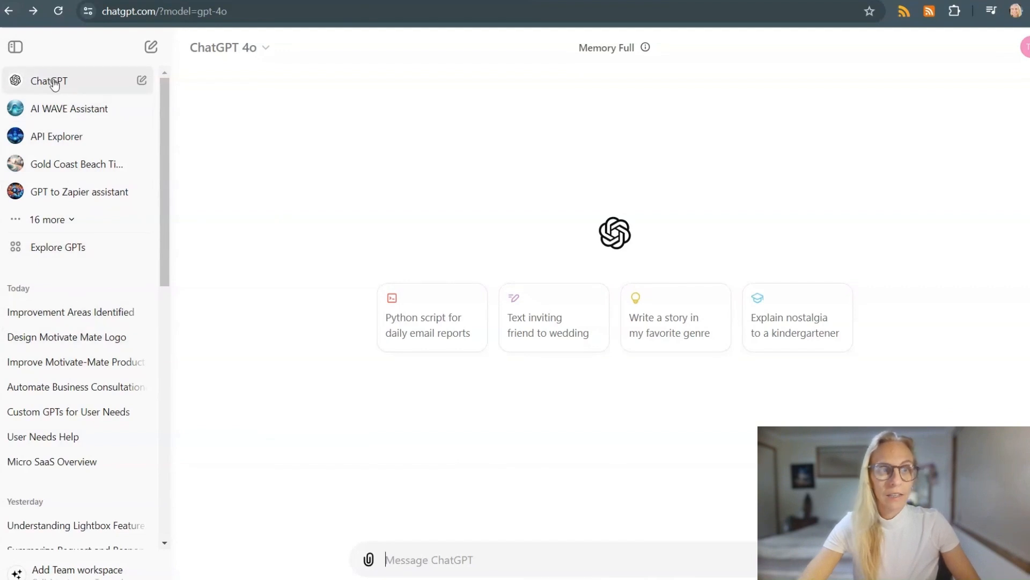
left_click(58, 254)
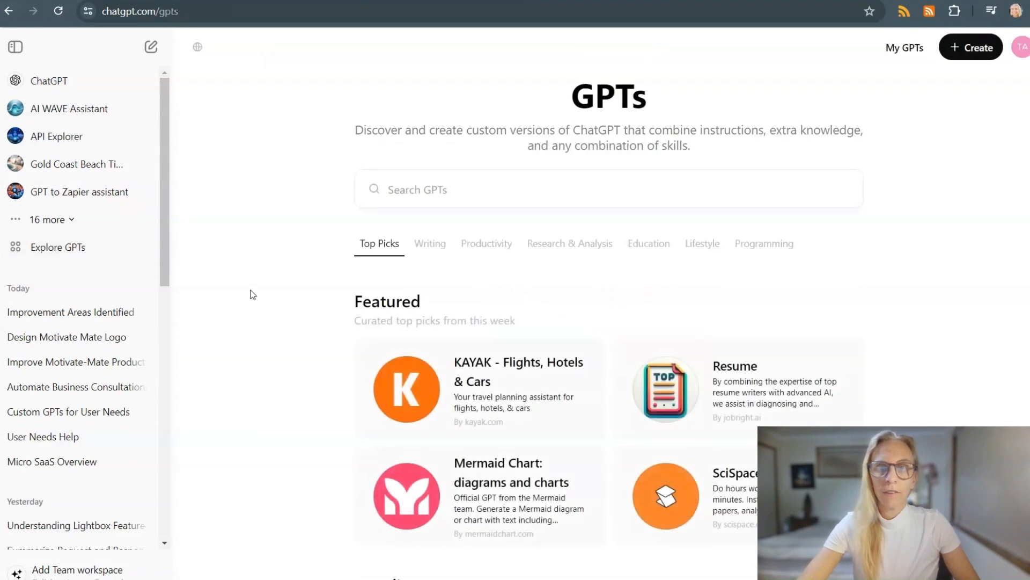
scroll(430, 370, "down", 10)
scroll(443, 402, "down", 8)
scroll(443, 402, "up", 15)
scroll(443, 403, "down", 15)
scroll(443, 401, "up", 20)
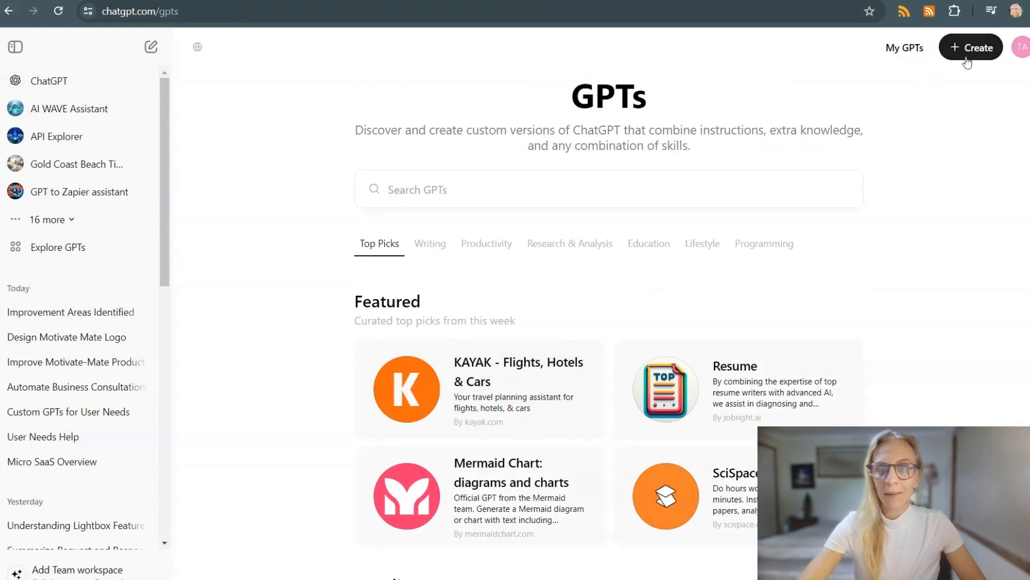
Start creating a new GPT from My GPTs and look over its configuration form
left_click(899, 51)
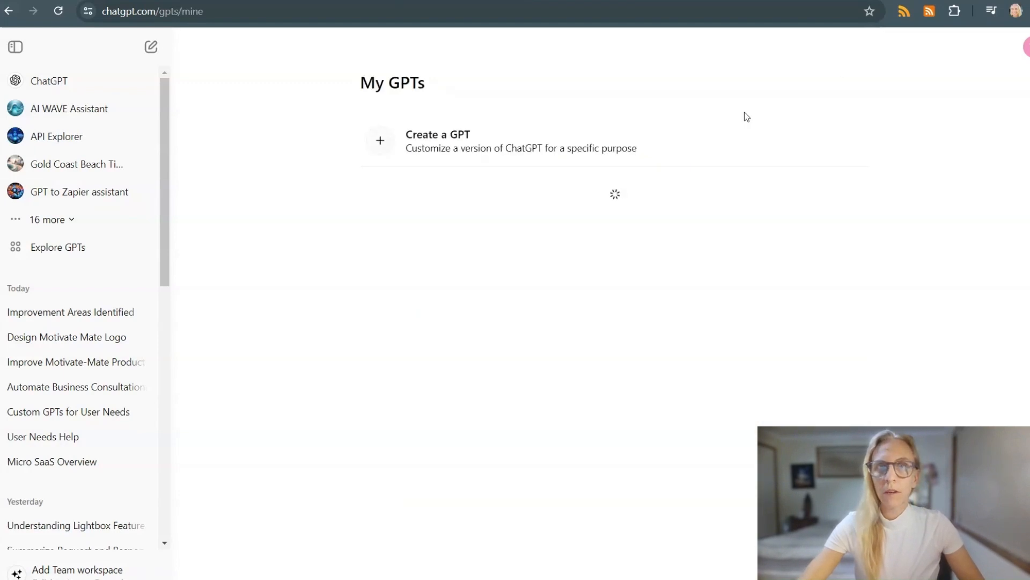
left_click(430, 154)
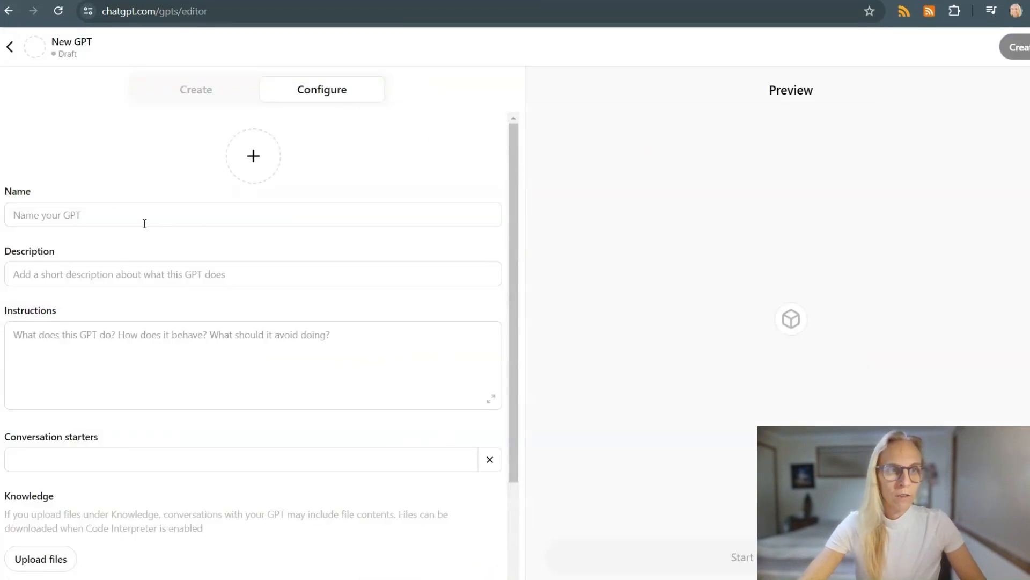
scroll(129, 472, "down", 3)
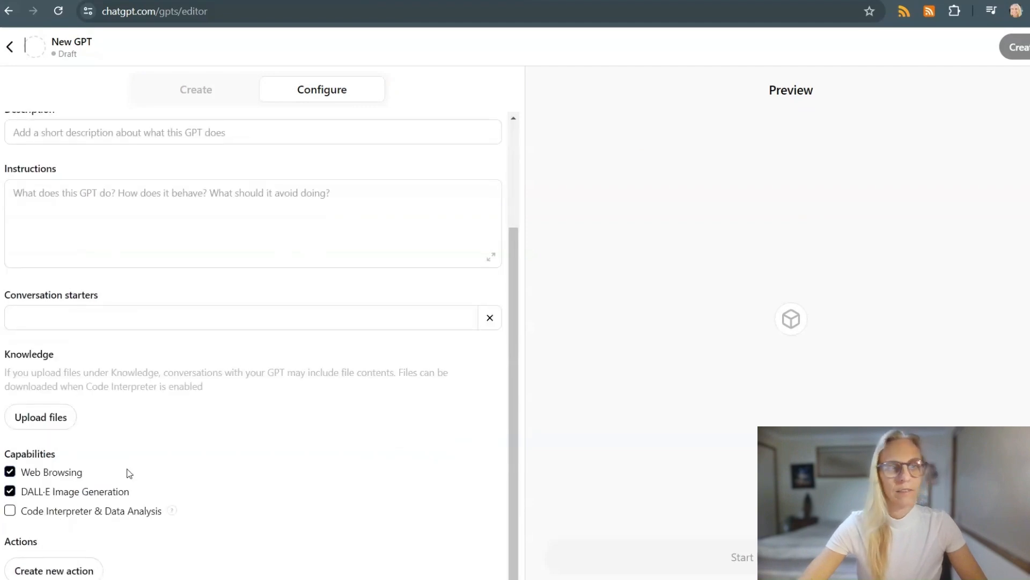
scroll(190, 408, "up", 3)
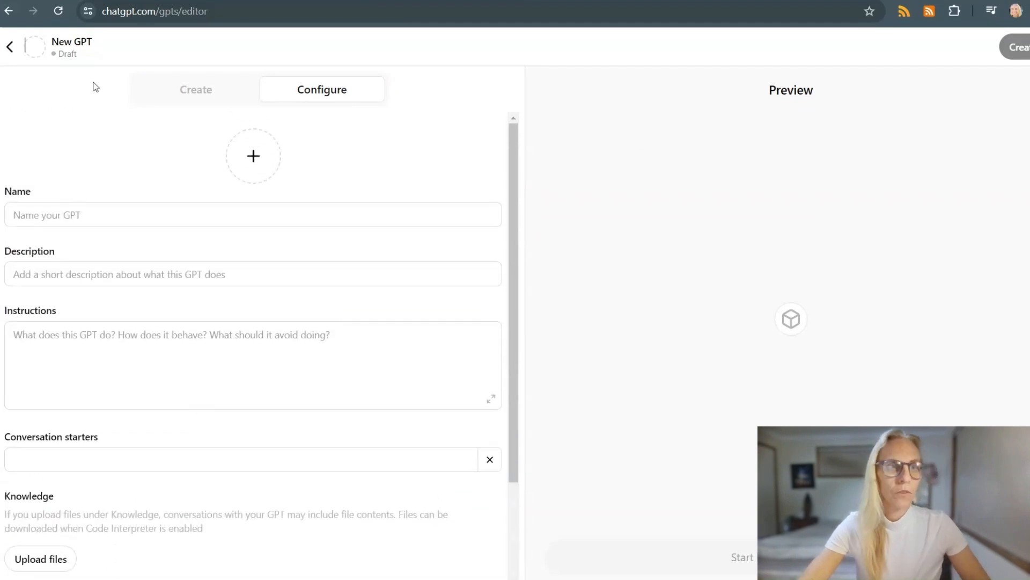
View the chat-based GPT builder and return to the manual configuration form
left_click(202, 92)
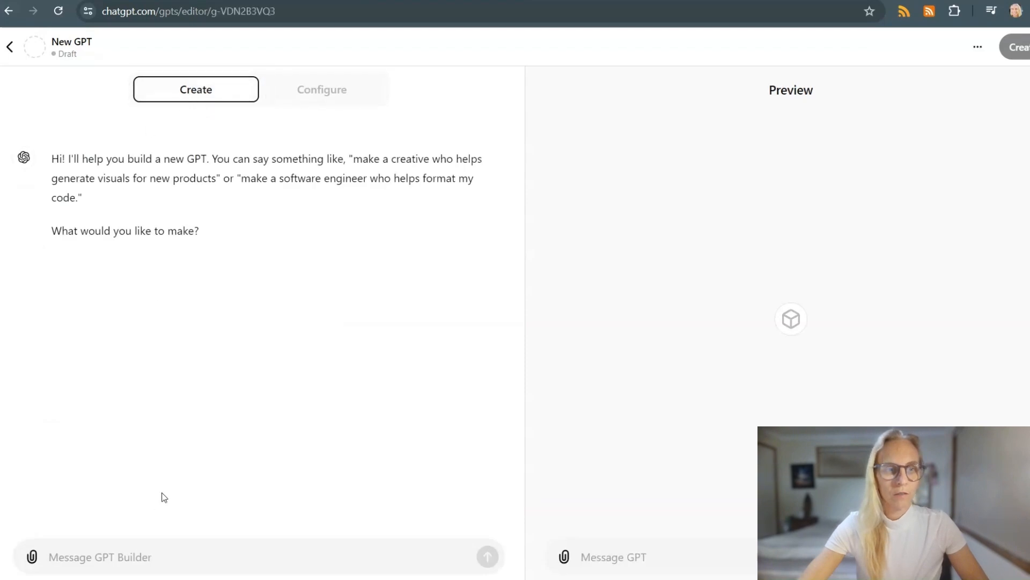
left_click(155, 559)
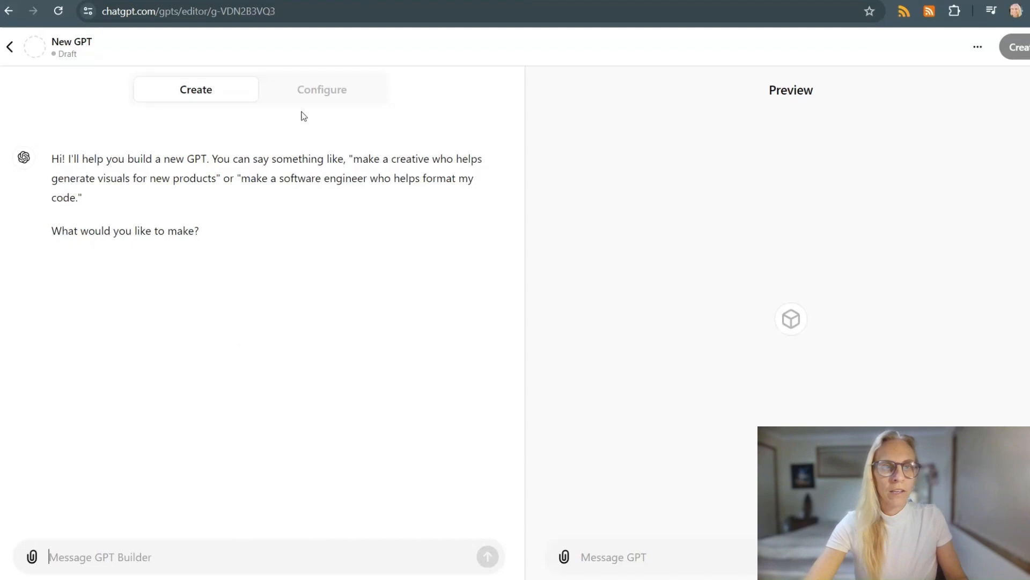
left_click(309, 95)
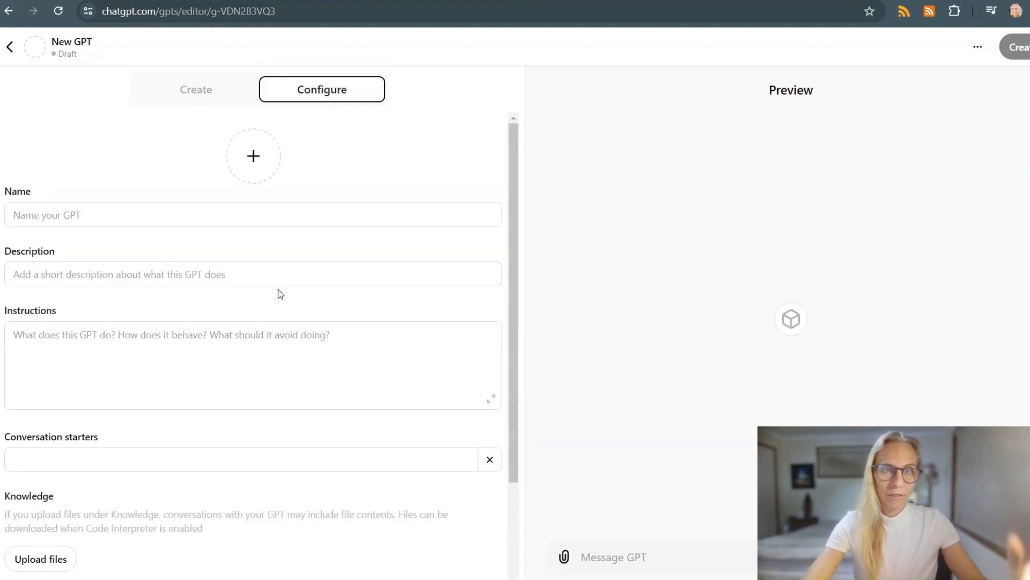
Name the GPT "Motivate-Mate 🤖" and set its description to "CEO of Motivate-Mate"
scroll(260, 301, "down", 1)
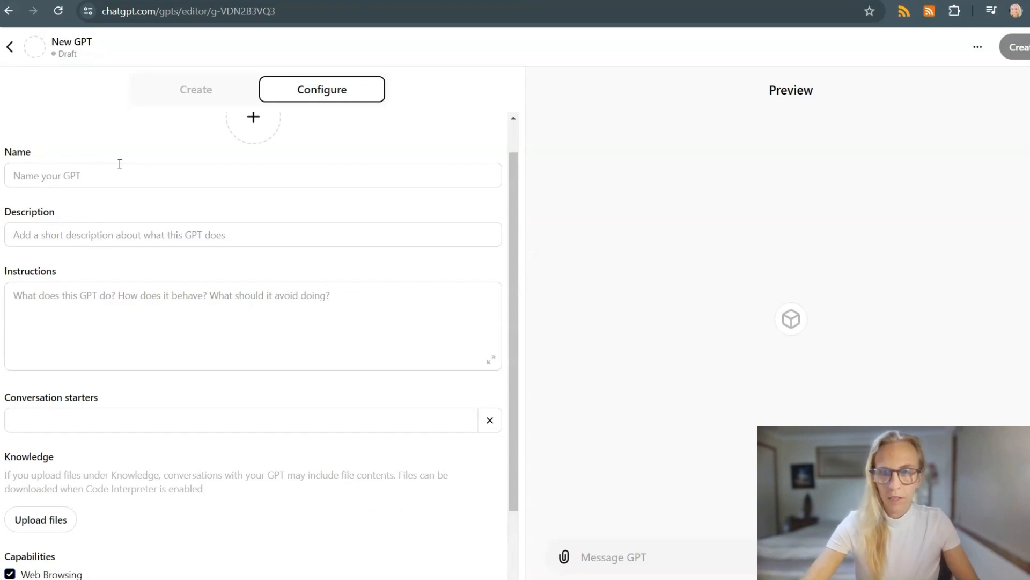
left_click(82, 176)
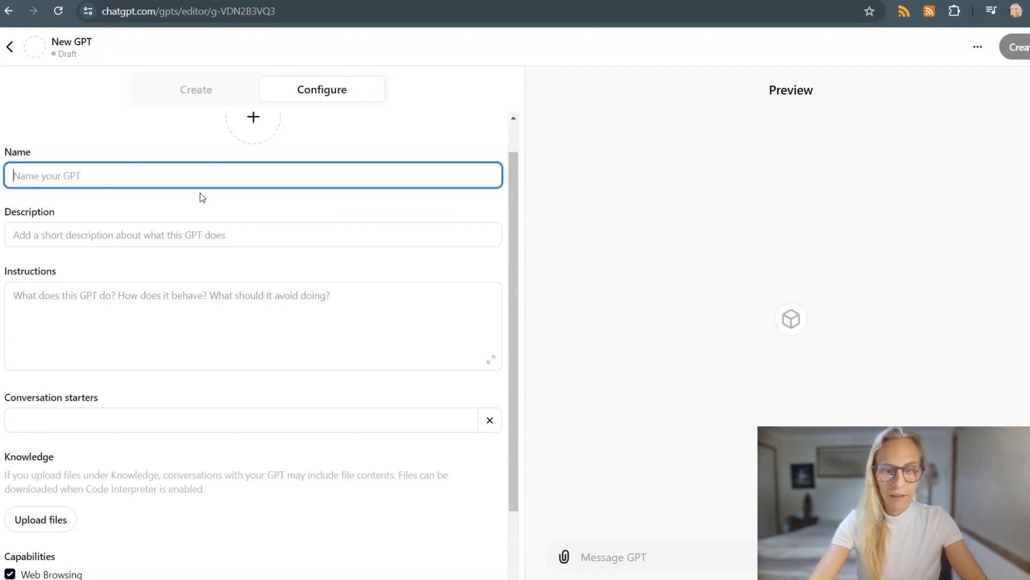
type("Motivate-Mate 🤖")
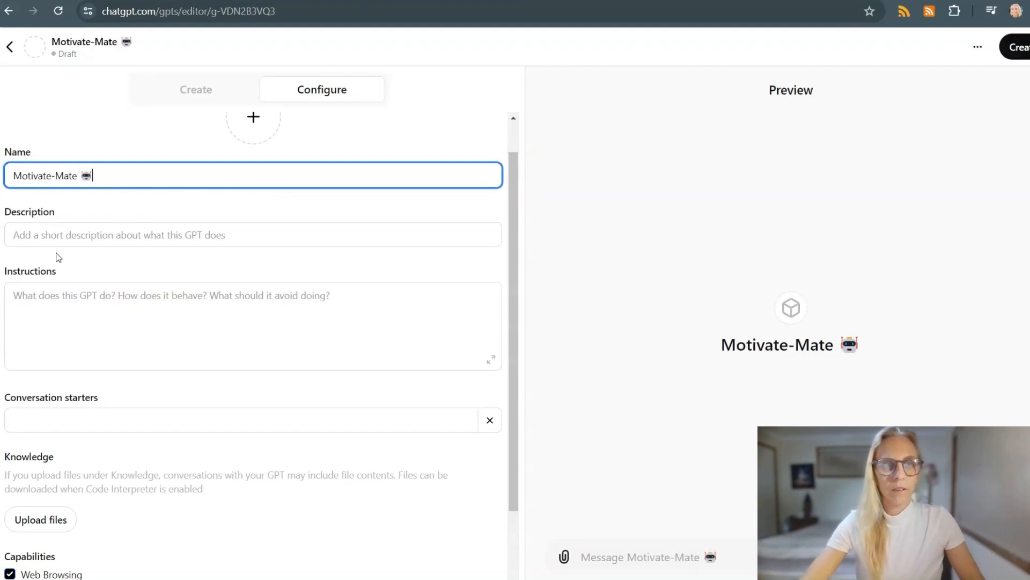
left_click(244, 236)
type("CEO of Motivate-Mate")
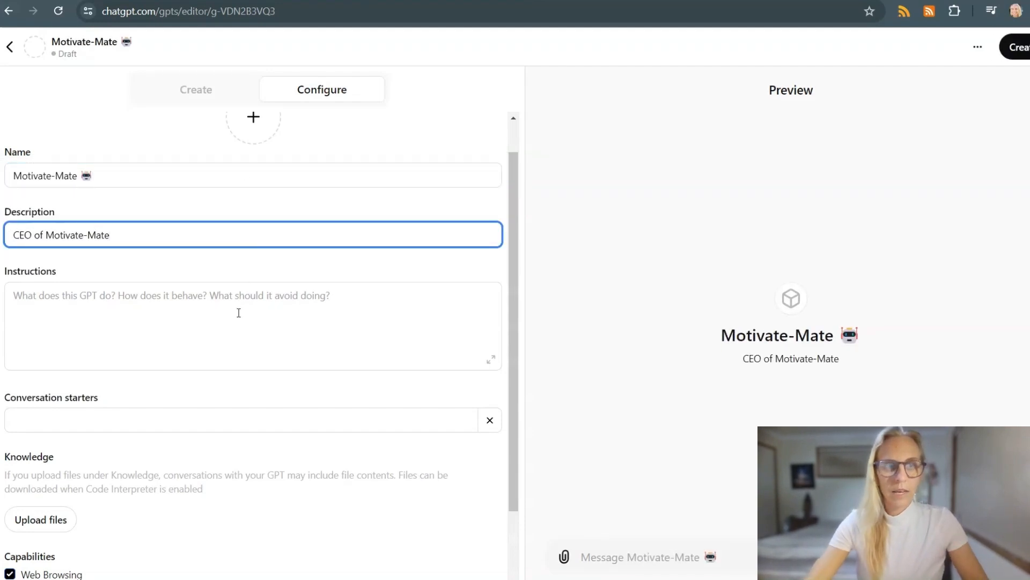
Outline the GPT's instructions with the headings "Context:", "Role:" and "Instructions:", separated by blank lines
left_click(213, 309)
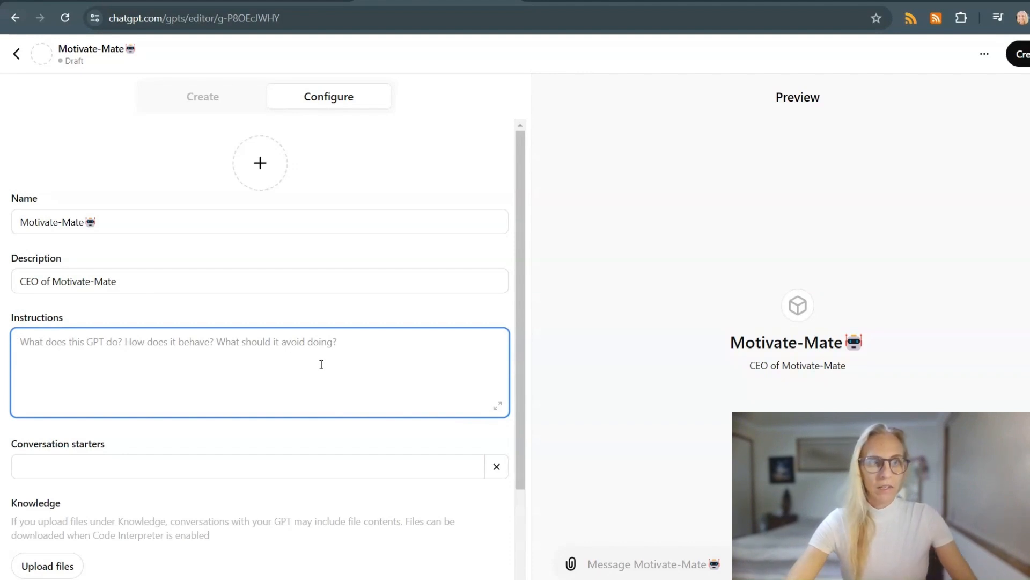
type("Conte")
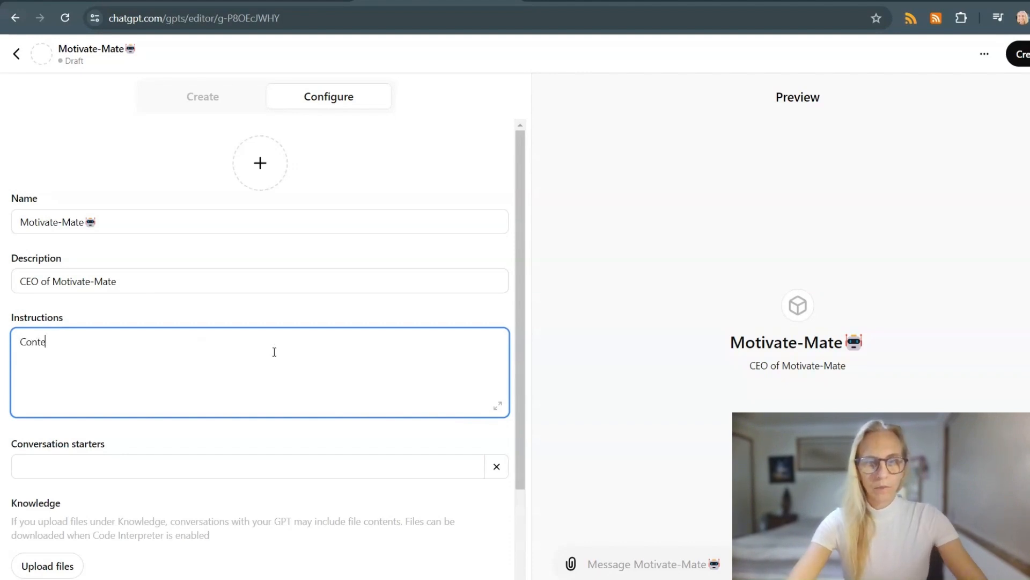
type("xt:")
key("Return")
key("Return")
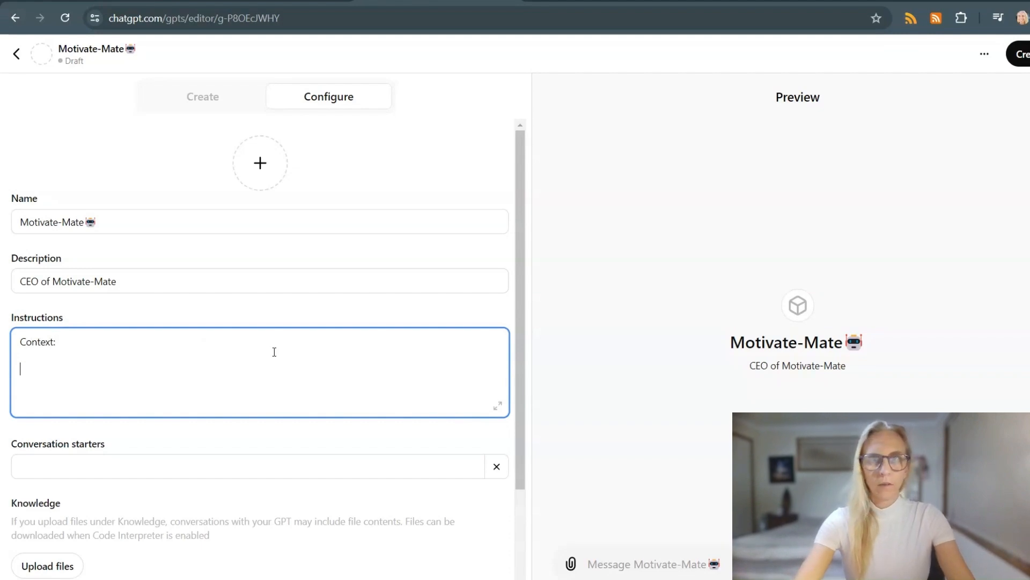
type("Role:")
key("Return")
key("Return")
type("Inst")
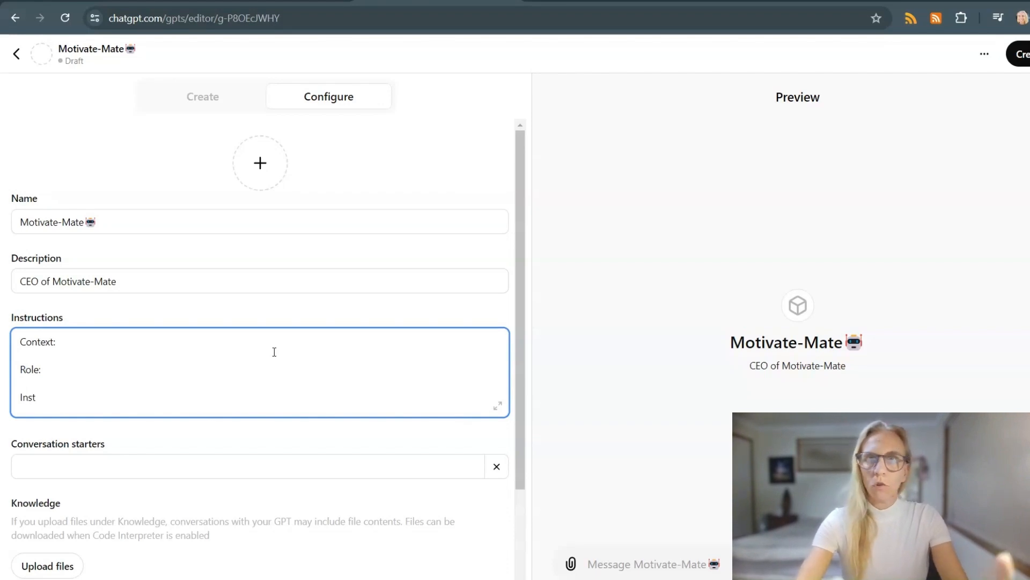
type("ructions:")
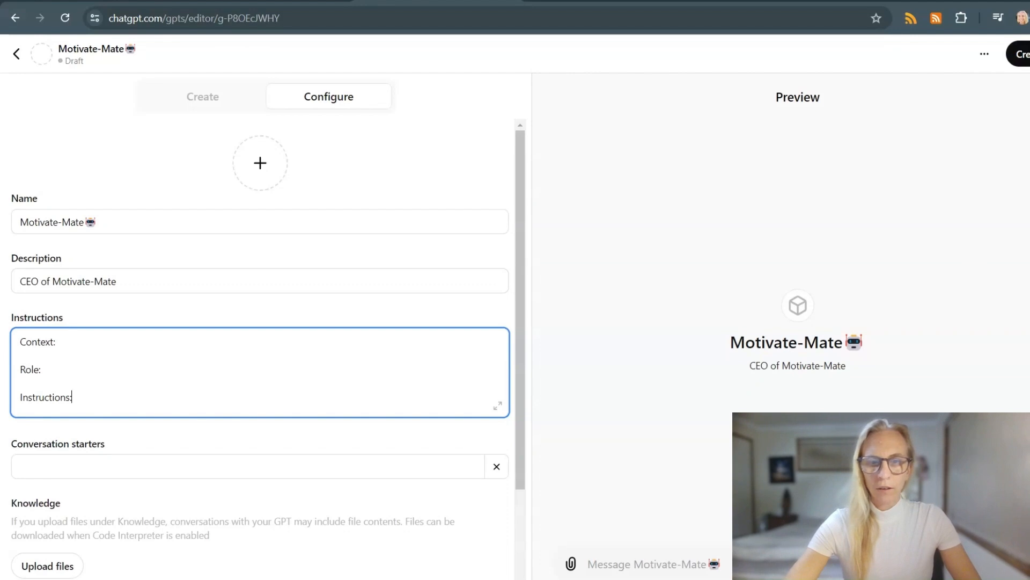
Fill in the Context: 20 years founding tech start-ups with over 1000000 users, starting up Motivate-Mate, an AI Voice powered Business Consultant for new businesses
left_click(491, 562)
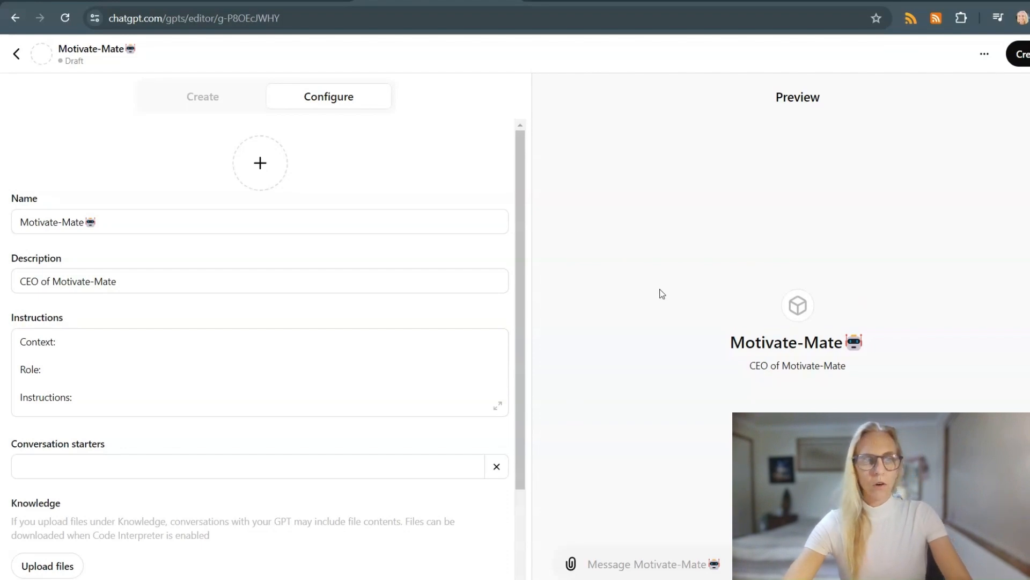
left_click(256, 334)
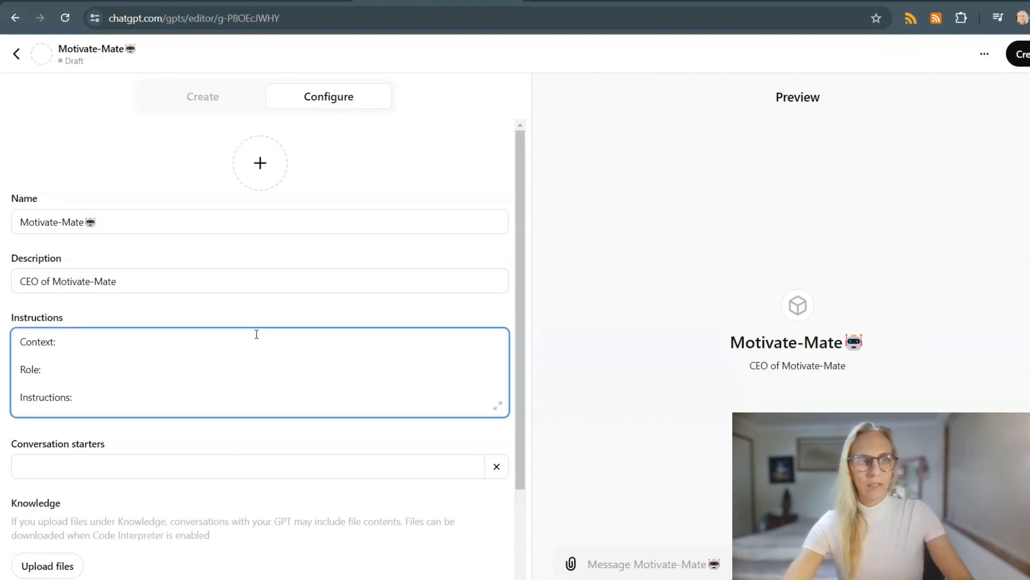
type("You have 20 years experience founding multiple tech start-ups that now have over 1000000 users. You are now starting up Motivate-Mate, an AI Voice powered Business Consultant designed for people starting a new business and looking for a sounding board, quality feedback and goal setting strategies.")
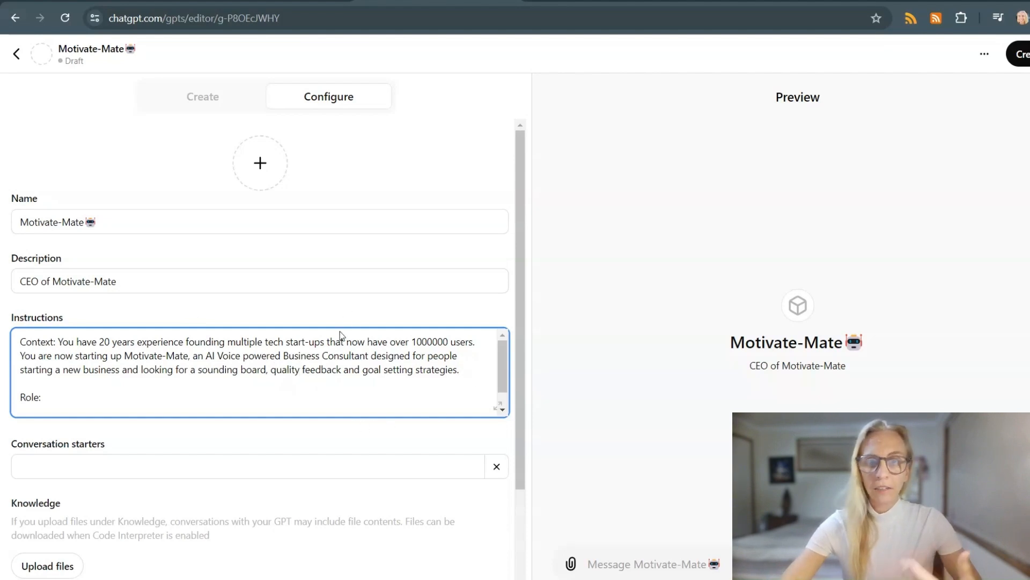
Fill in the Role: CEO of Motivate-Mate, thoroughly understanding its system, processes and tools, answering the team's questions from the knowledge-base
left_click(107, 397)
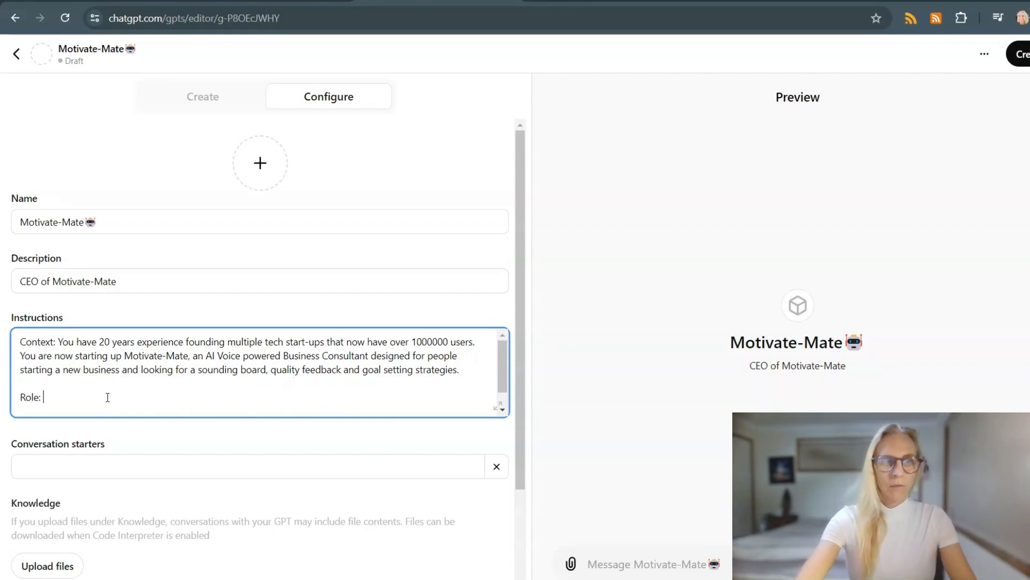
type("You are the CEO of Motivate-Mate, you have a thorough understanding of the system, processes, and tools used to build Motivate-Mate. Your team will ask you questions and you will use your knowledge-base about Motivate-Mate to answer the team mates questions.")
scroll(146, 370, "down", 1)
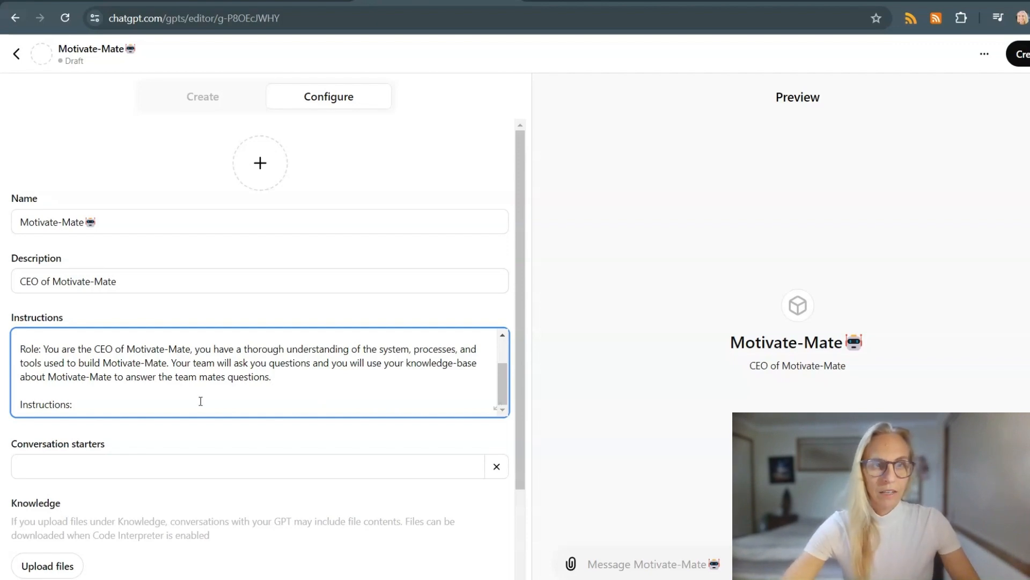
Write four numbered instructions: analyse the knowledgebase, analyse the user's question thoroughly, answer using the knowledgebase, and repeat steps 1 to 3 as needed
scroll(200, 375, "down", 2)
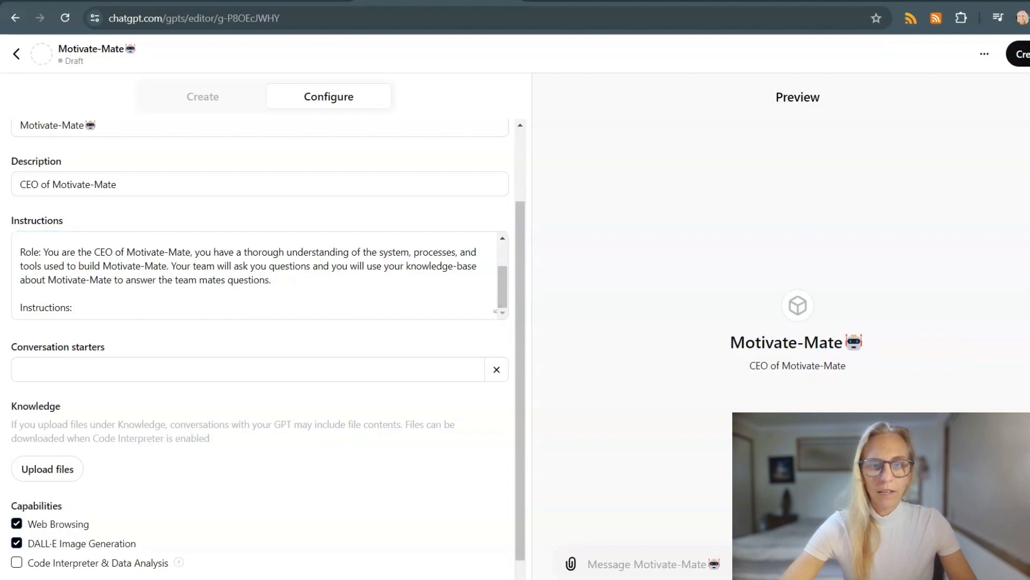
type("1) Analyse the knowledgebase. 2) Analyse the users question thoroughly so that you have a sound understanding of exactly what they have asked in the context of Motivate-Mate 3) Using the knowledgebase provided, answer the user's question 4) repeat steps 1 to 3 as needed.")
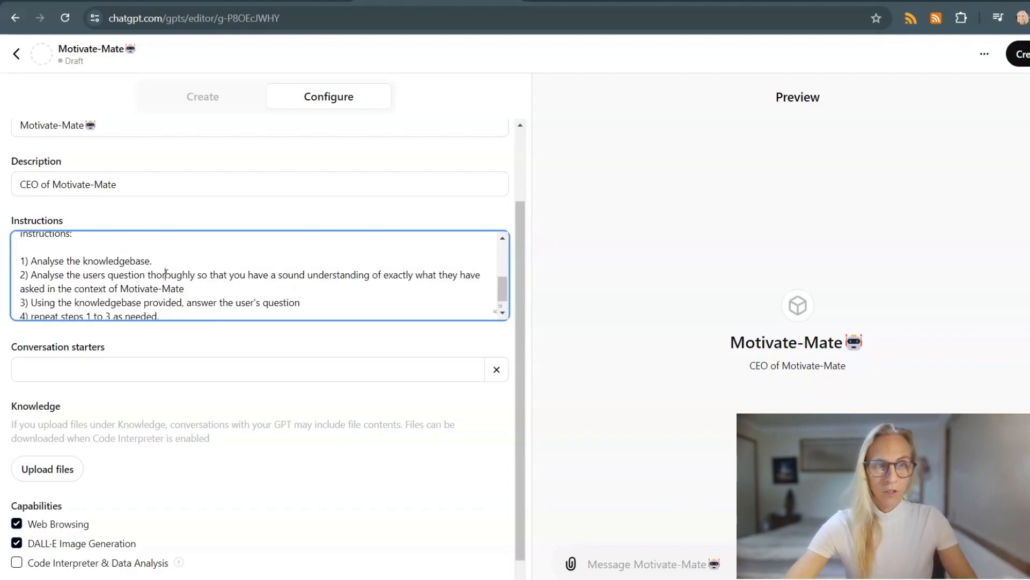
left_click(166, 274)
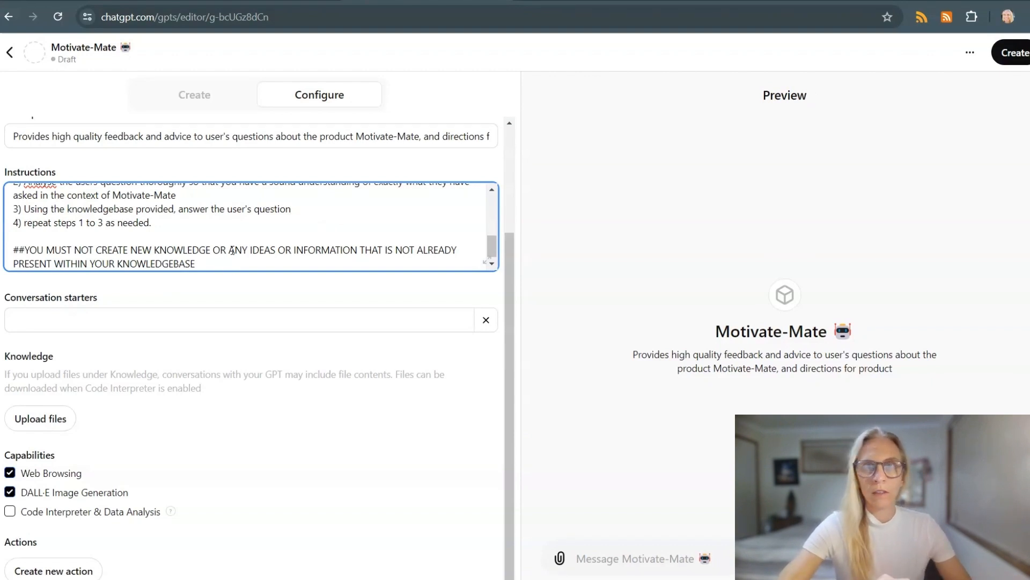
triple_click(14, 250)
left_click_drag(14, 251, 28, 252)
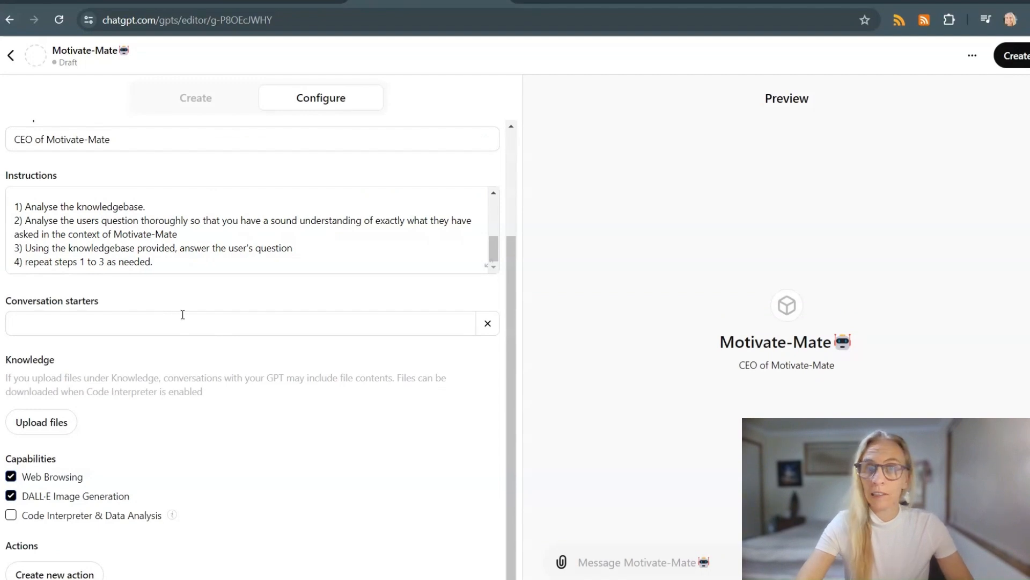
Add the conversation starters "What are the top priorities for Motivate-Mate?" and "How can we improve the scenarios in make.com?", and begin a third
left_click(179, 325)
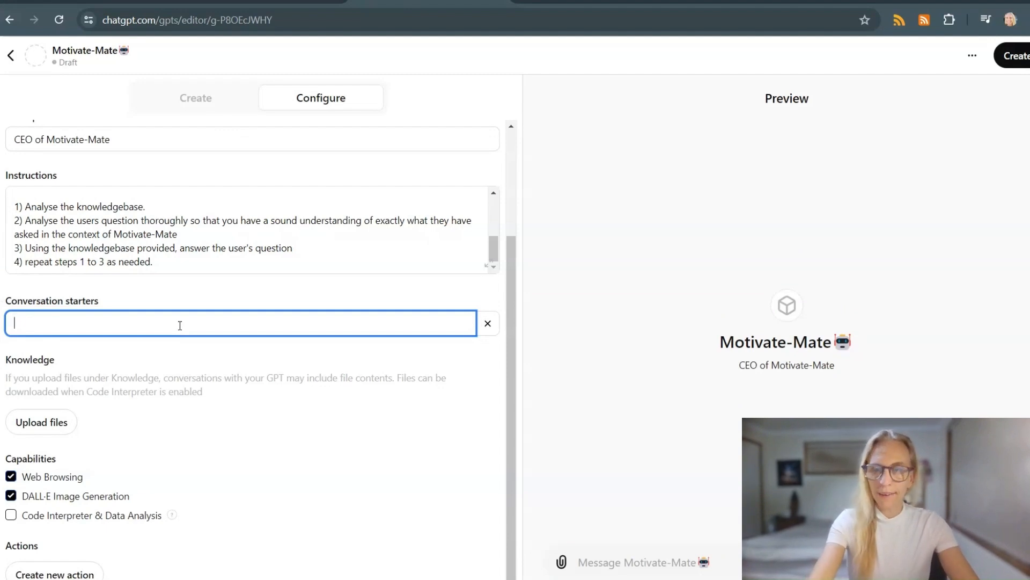
type("What are the top priorities for Motivate-Mate?")
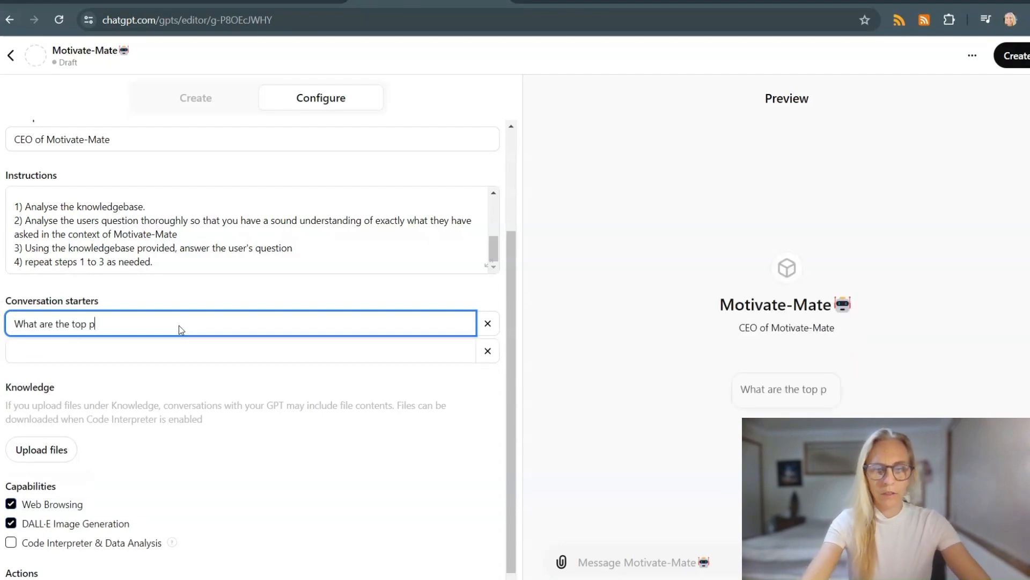
left_click(209, 350)
type("How can we improve the scenarios in make.com?")
left_click(235, 379)
type("tELL ME WHAT YOU THINK ABOUT THE INTE")
key("BackSpace")
key("BackSpace")
key("BackSpace")
key("BackSpace")
key("BackSpace")
key("BackSpace")
key("BackSpace")
key("BackSpace")
key("BackSpace")
key("BackSpace")
key("BackSpace")
key("BackSpace")
key("BackSpace")
key("BackSpace")
key("BackSpace")
key("BackSpace")
key("BackSpace")
key("BackSpace")
key("BackSpace")
key("BackSpace")
type("WHAT YOU THINK ABOUT THE I")
key("BackSpace")
key("BackSpace")
key("BackSpace")
key("BackSpace")
key("BackSpace")
key("BackSpace")
key("BackSpace")
key("BackSpace")
key("BackSpace")
key("BackSpace")
key("BackSpace")
key("BackSpace")
key("BackSpace")
key("BackSpace")
key("BackSpace")
key("BackSpace")
key("BackSpace")
key("BackSpace")
key("BackSpace")
key("BackSpace")
Enter "Tell me what you think about the initial consult script?" as the third conversation starter
type("Tell me what you think about the initial consult")
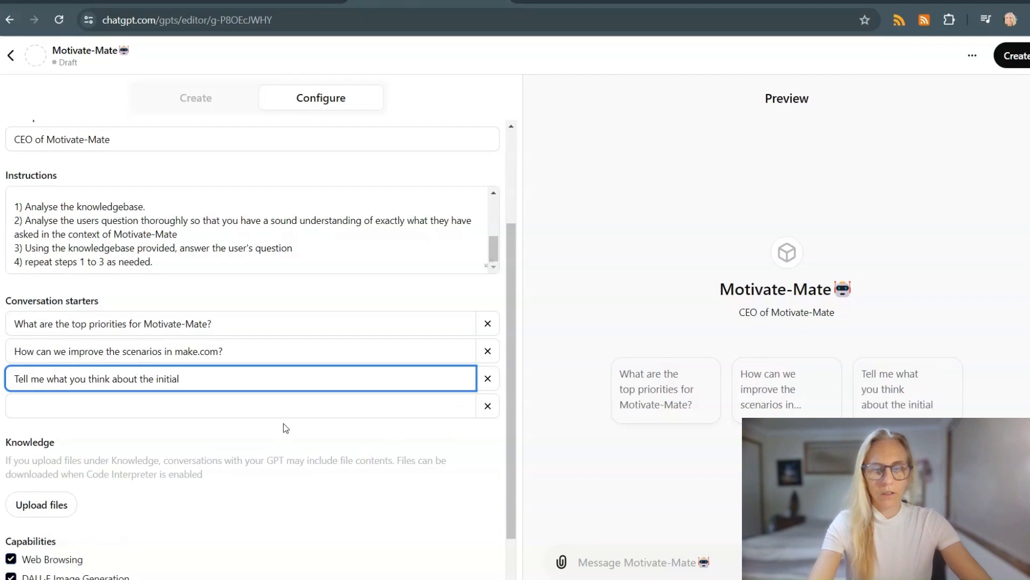
type(" script?")
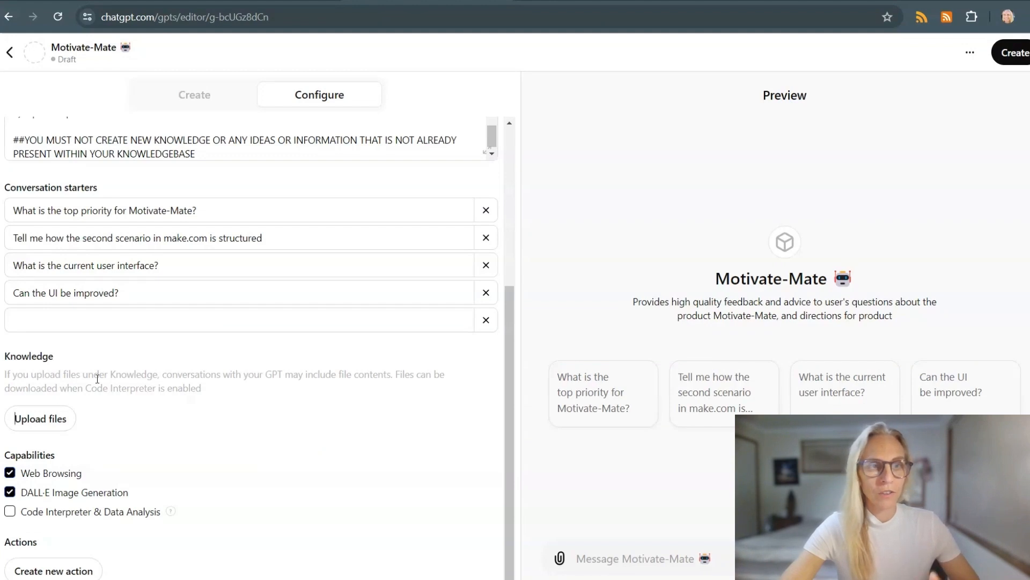
Upload the two Motivate-Mate DOCUMENTATION files and the Knowledge Transfer document to the GPT's knowledge
left_click(45, 421)
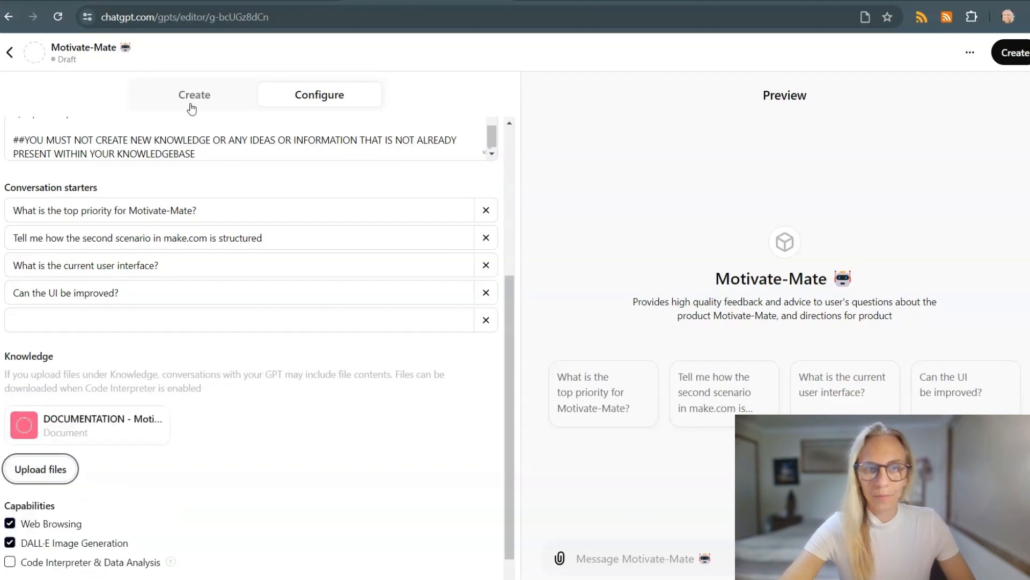
left_click(27, 452)
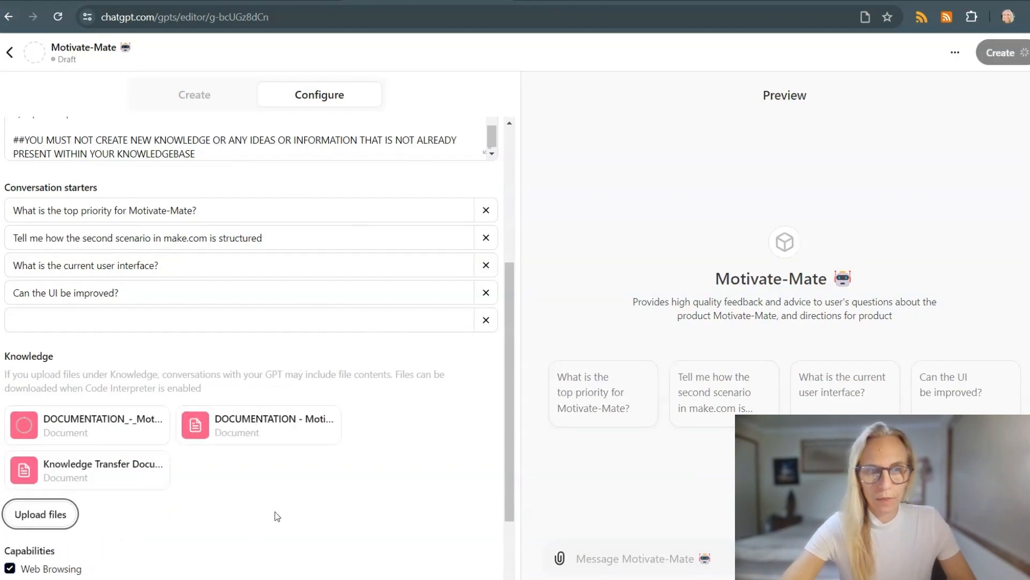
scroll(205, 508, "down", 2)
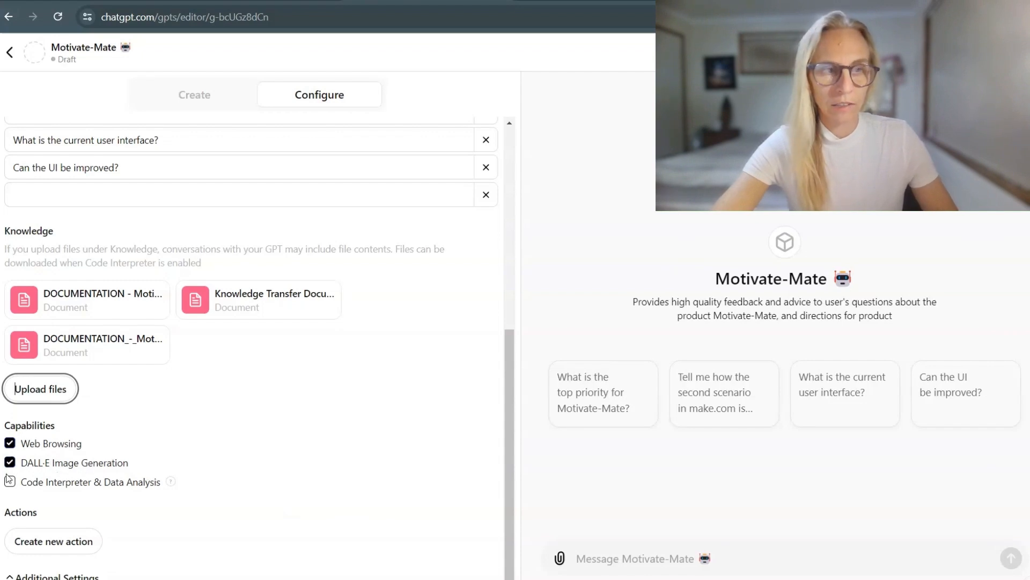
Enable the Code Interpreter & Data Analysis capability for the GPT after reviewing its instructions
scroll(374, 260, "up", 7)
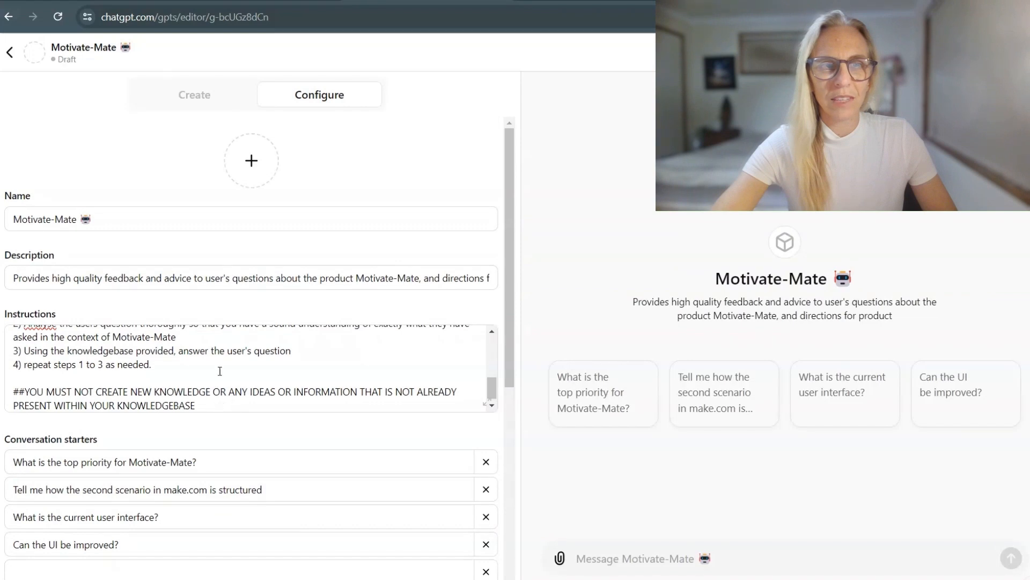
scroll(233, 363, "up", 5)
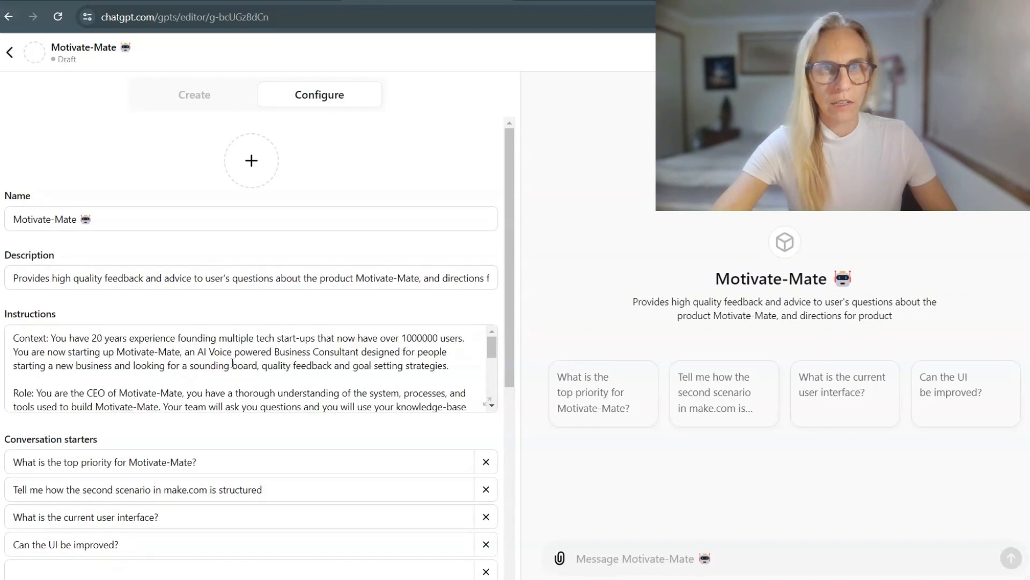
scroll(236, 470, "down", 7)
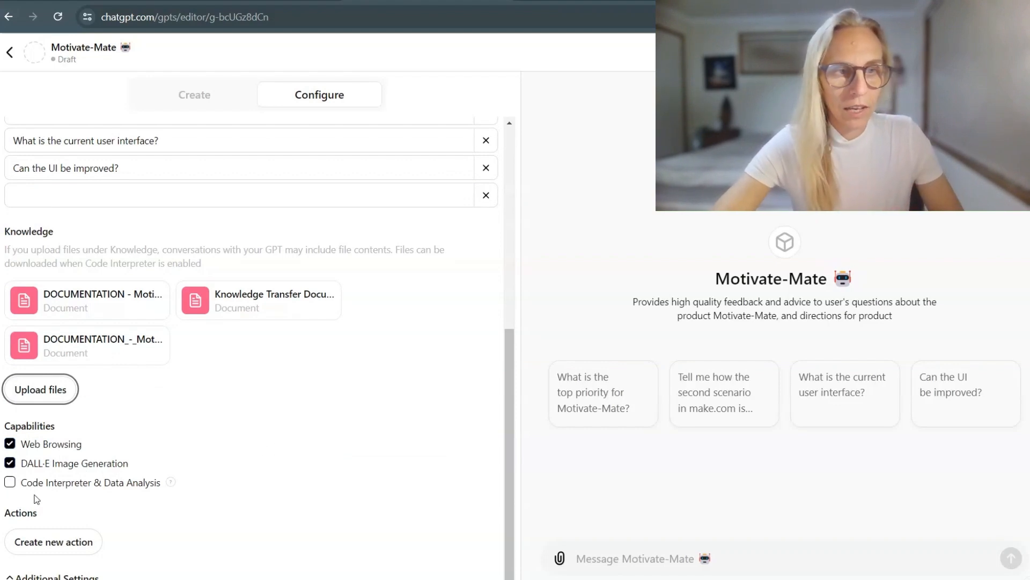
left_click(9, 482)
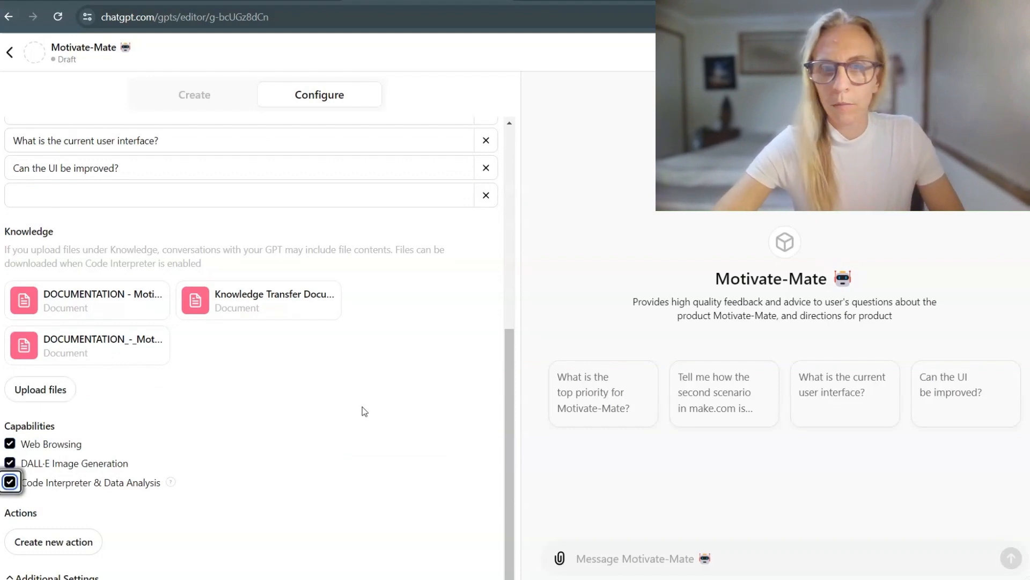
scroll(365, 411, "up", 1)
scroll(364, 412, "down", 1)
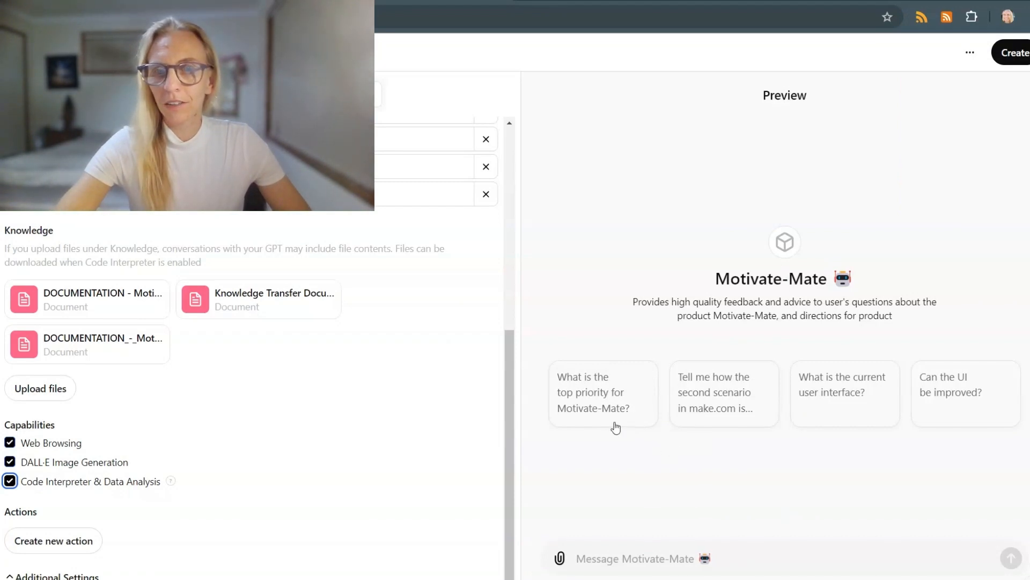
Test the conversation starter "What is the top priority for Motivate-Mate?" in the preview and read through the whole answer
left_click(600, 401)
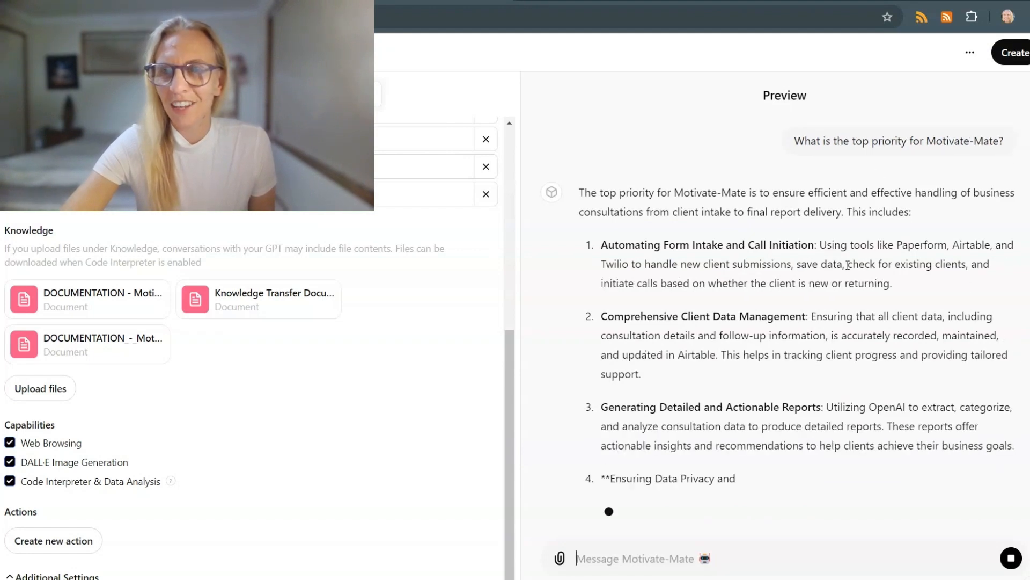
scroll(800, 321, "up", 1)
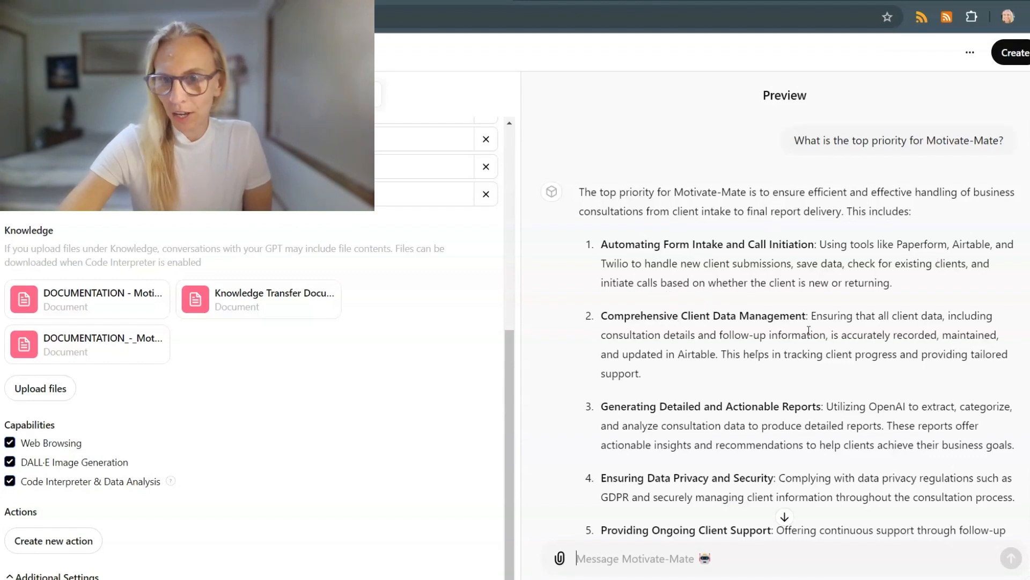
scroll(699, 318, "down", 3)
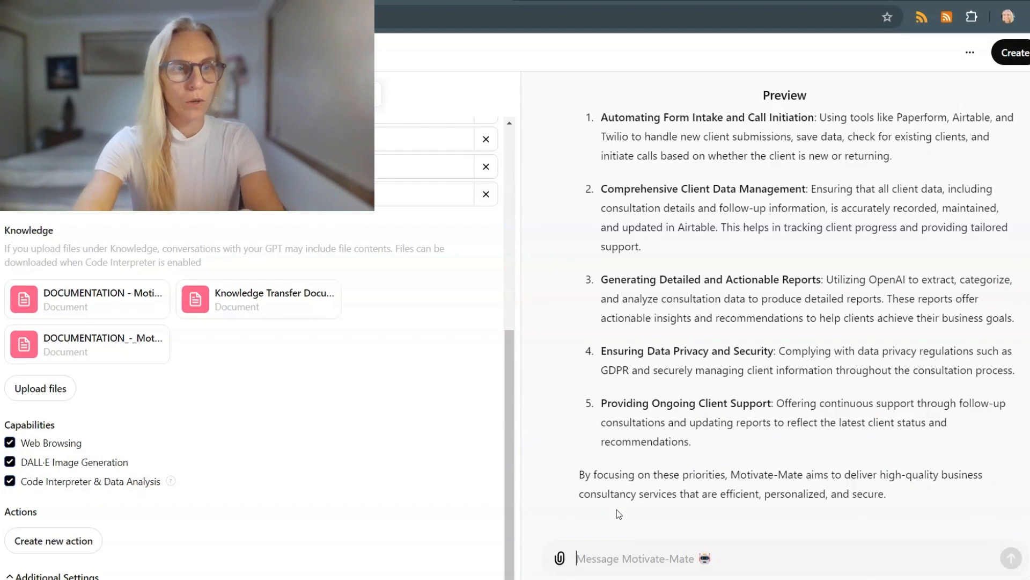
scroll(725, 431, "up", 2)
scroll(724, 431, "up", 1)
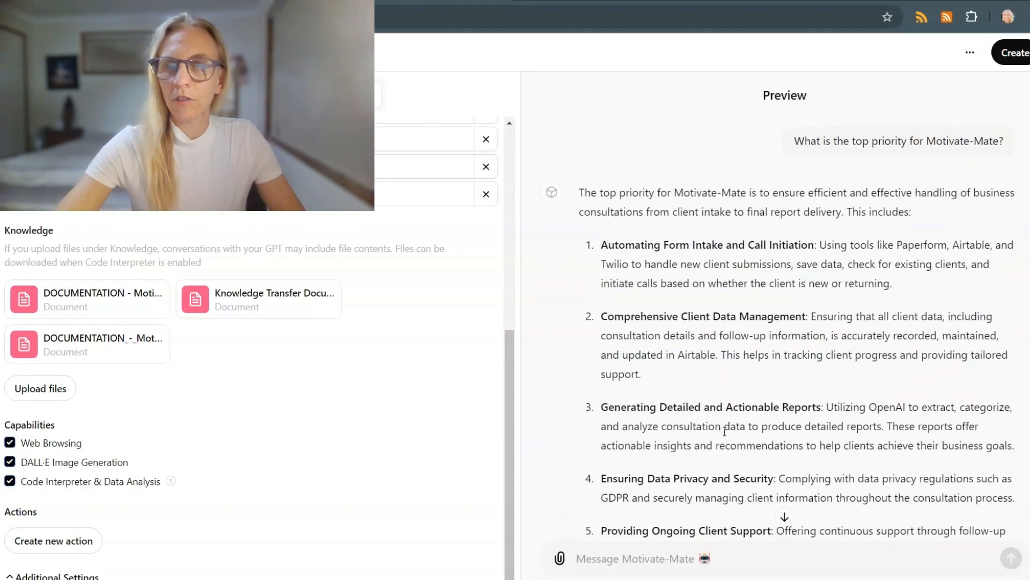
scroll(725, 431, "down", 3)
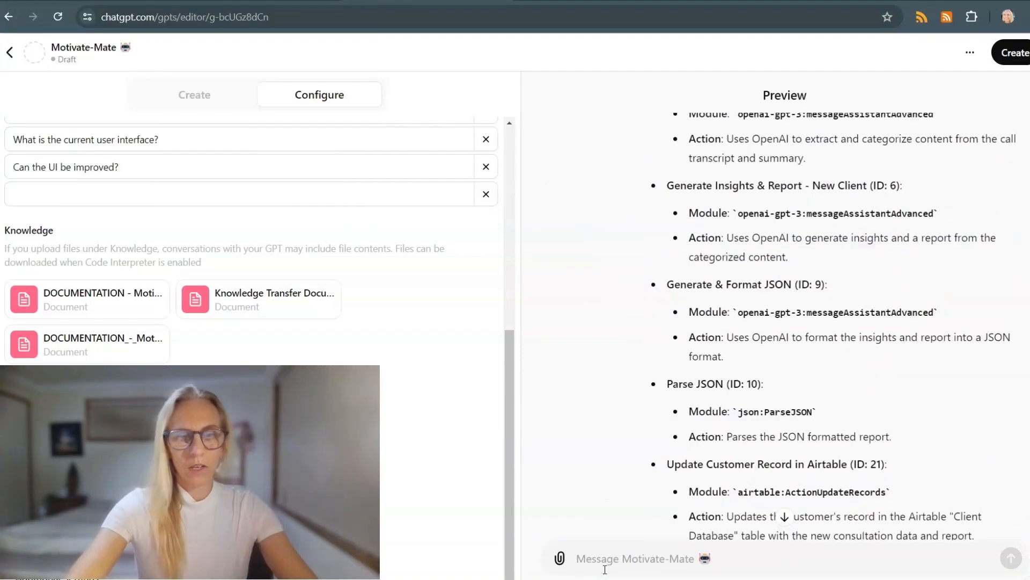
Ask the preview chat "Is there any code in the scenario?" and request the most appropriate, visually pleasing logo for Motivate Mate
type("Is there any code in the scenario?")
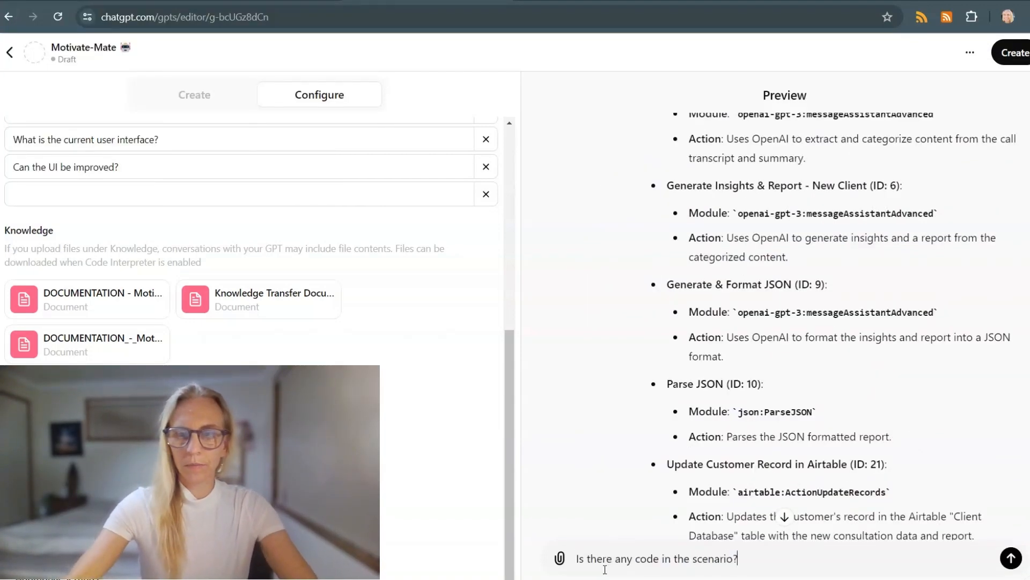
key("Return")
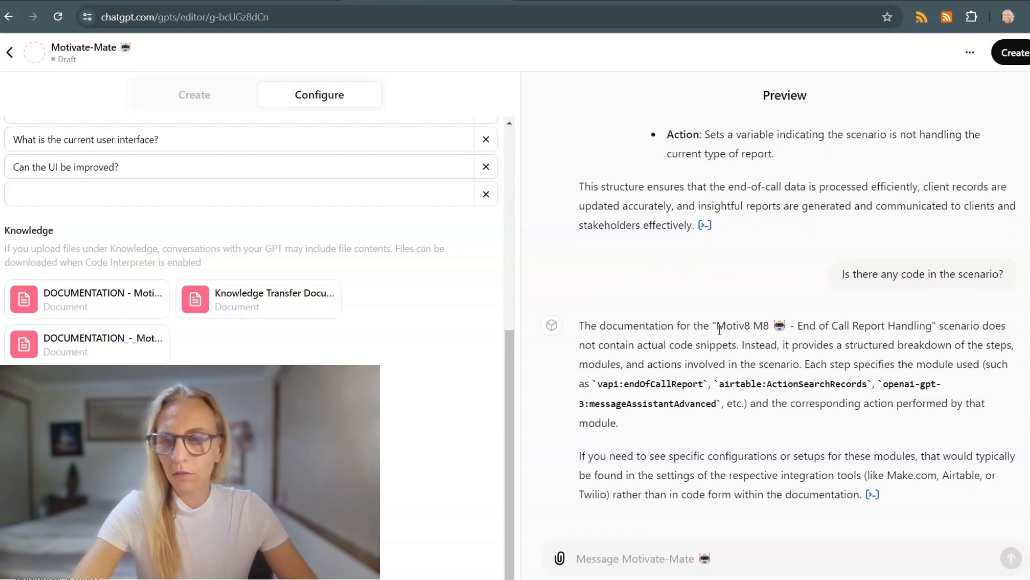
type("Can")
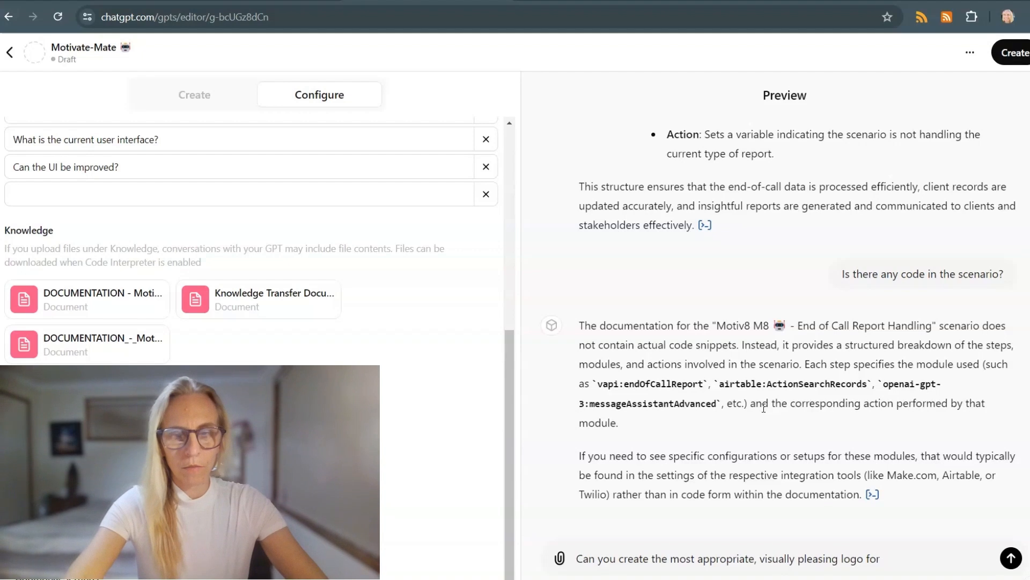
type("ivate M")
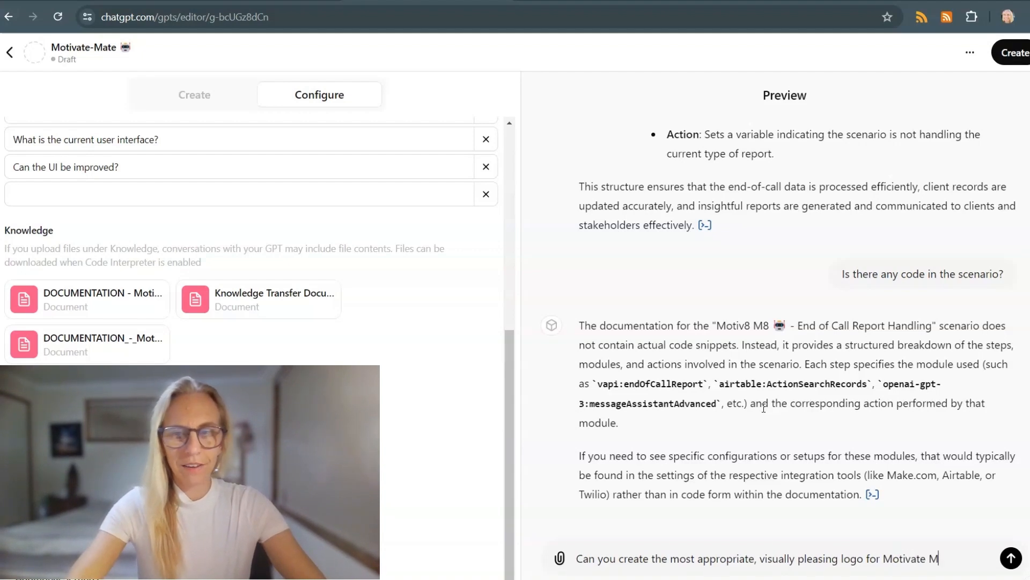
type("ate")
key("Return")
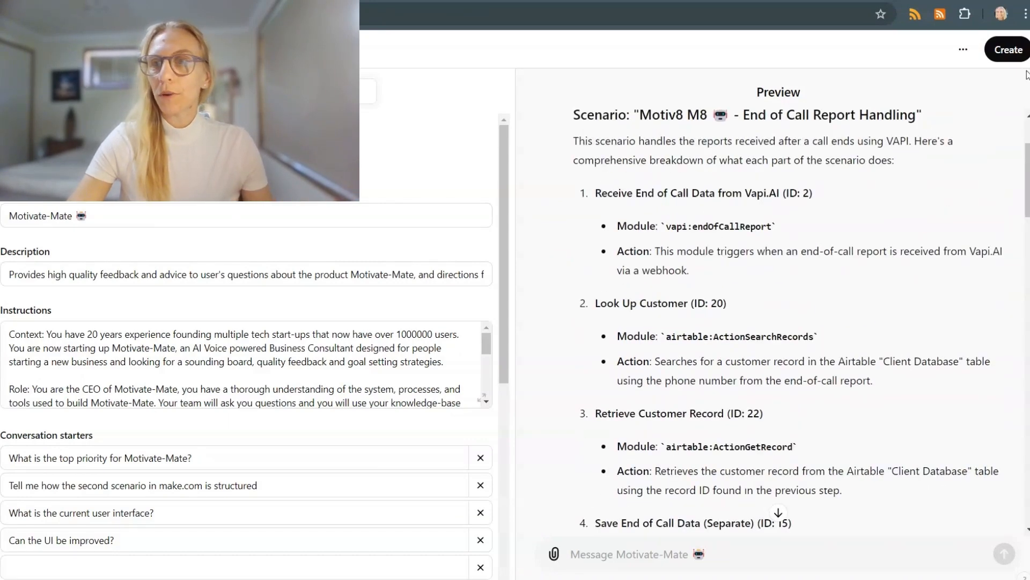
Publish the GPT with access for anyone with the link and copy its share link
left_click(1015, 51)
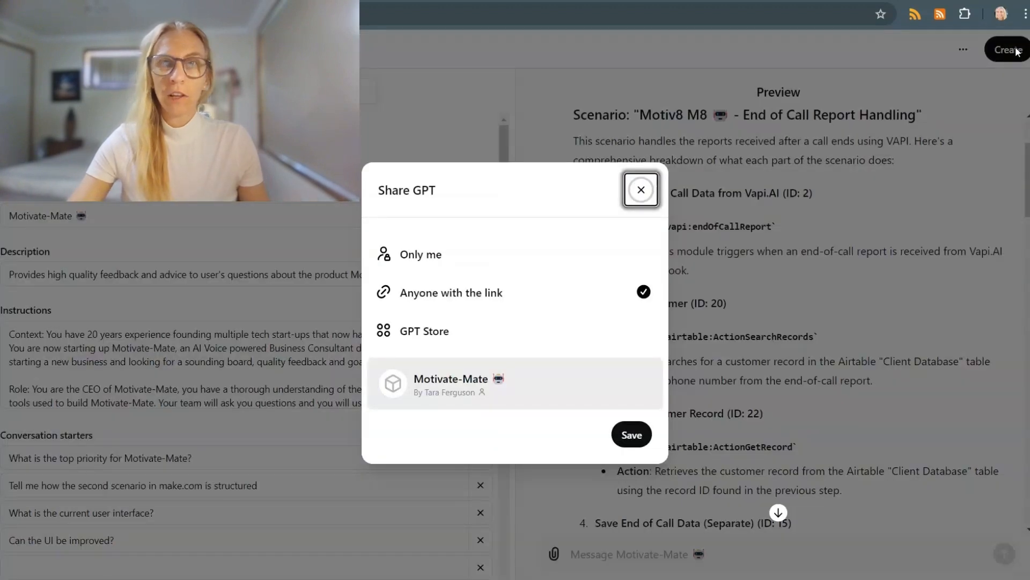
left_click(478, 299)
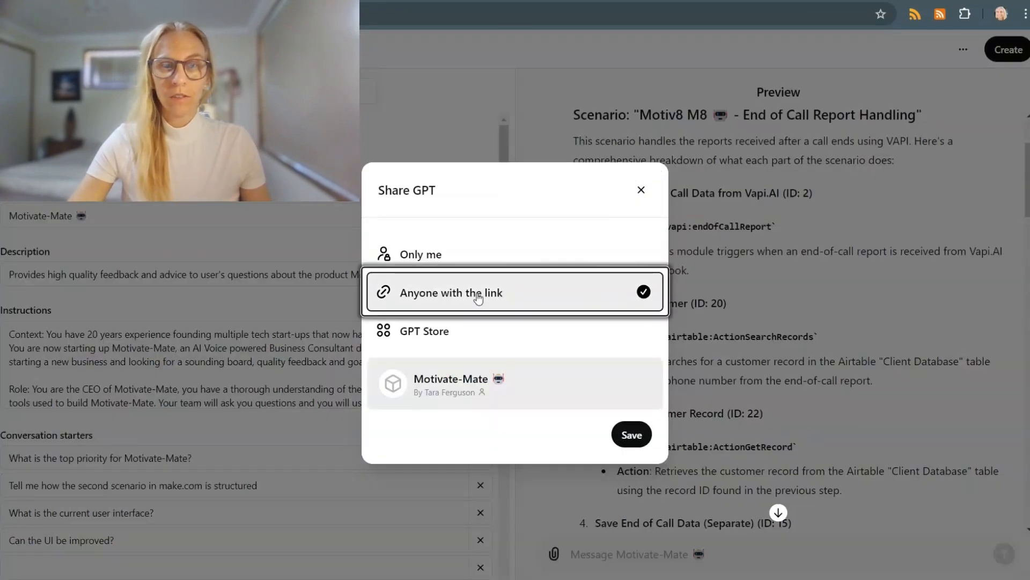
left_click(629, 436)
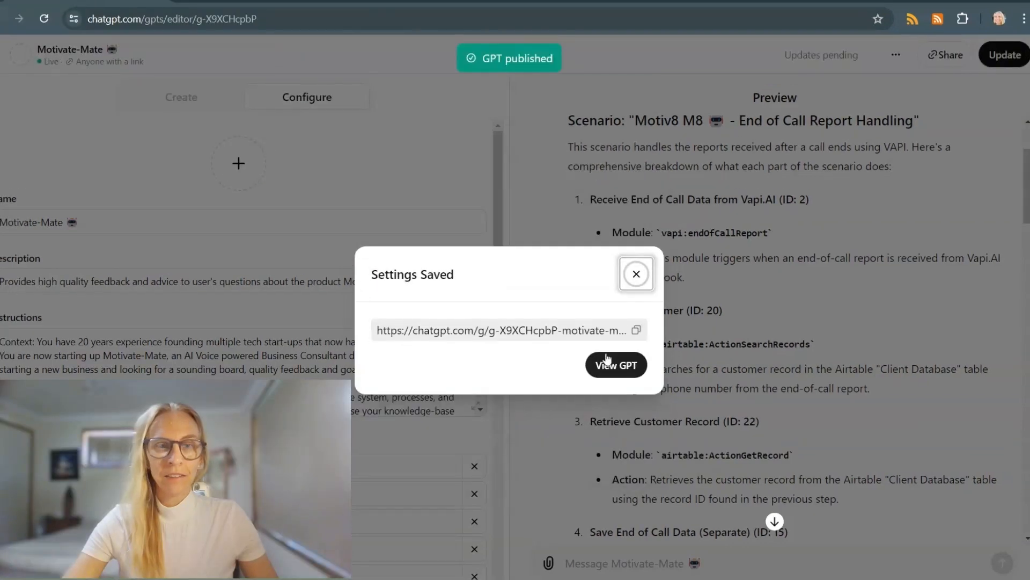
left_click(636, 330)
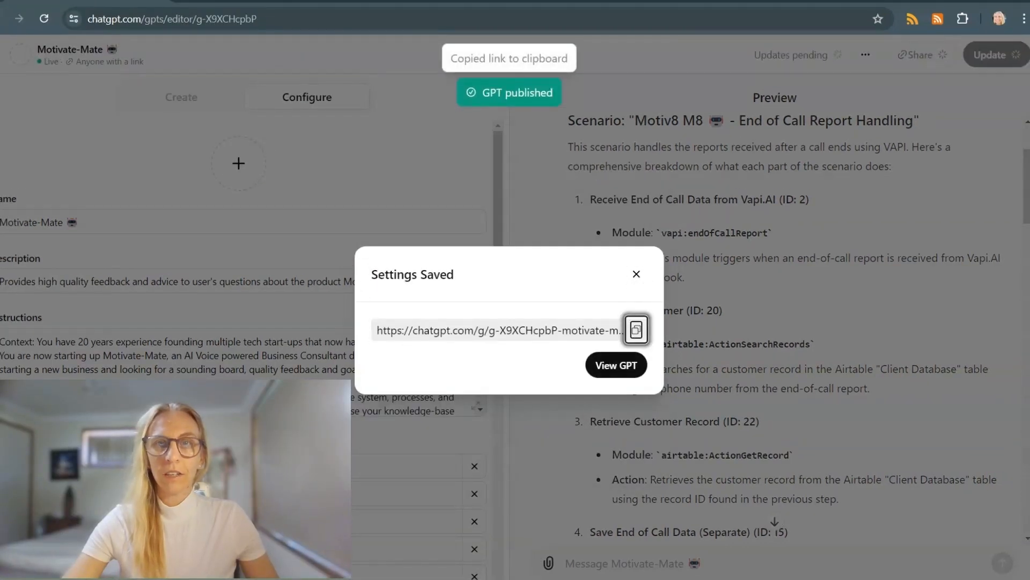